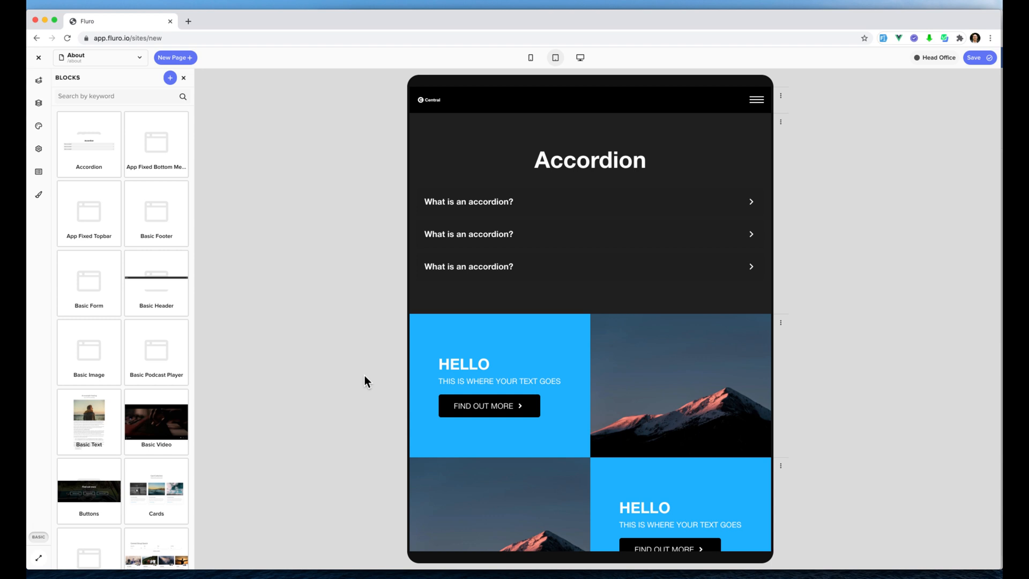
Look over the About page, then switch to the Home page and review its blocks.
scroll(535, 162, down, 5)
scroll(535, 162, up, 5)
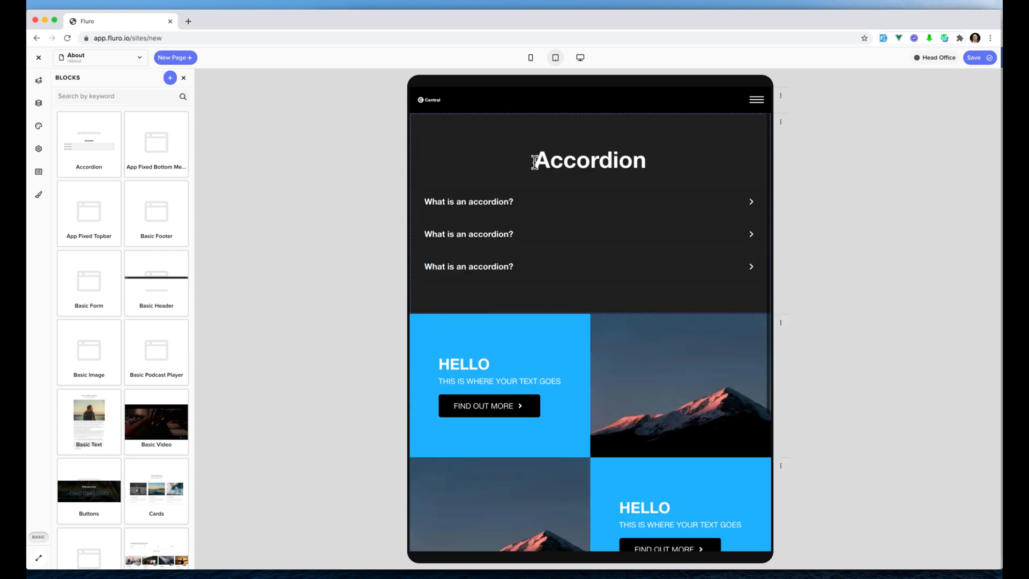
click(142, 58)
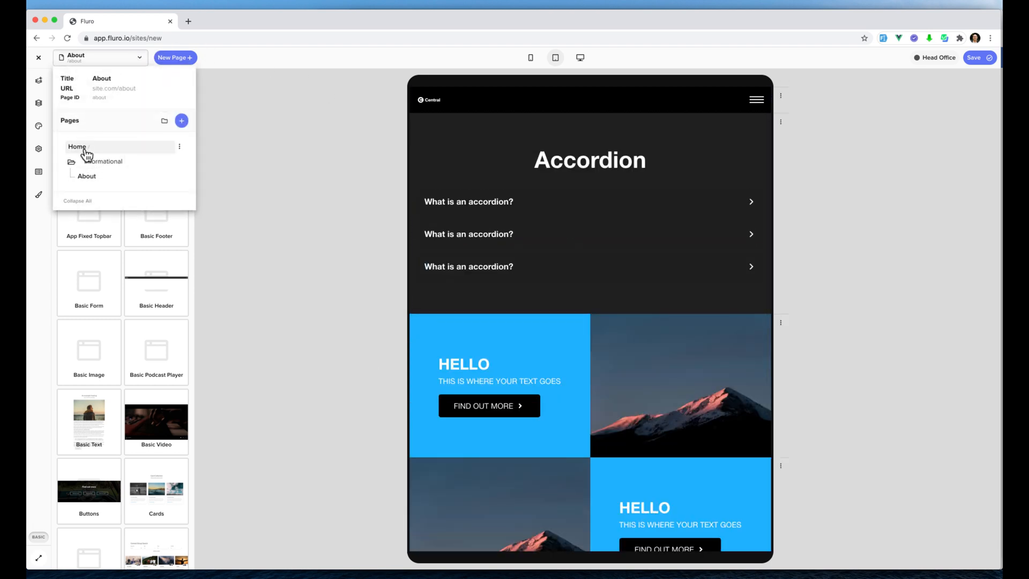
click(85, 153)
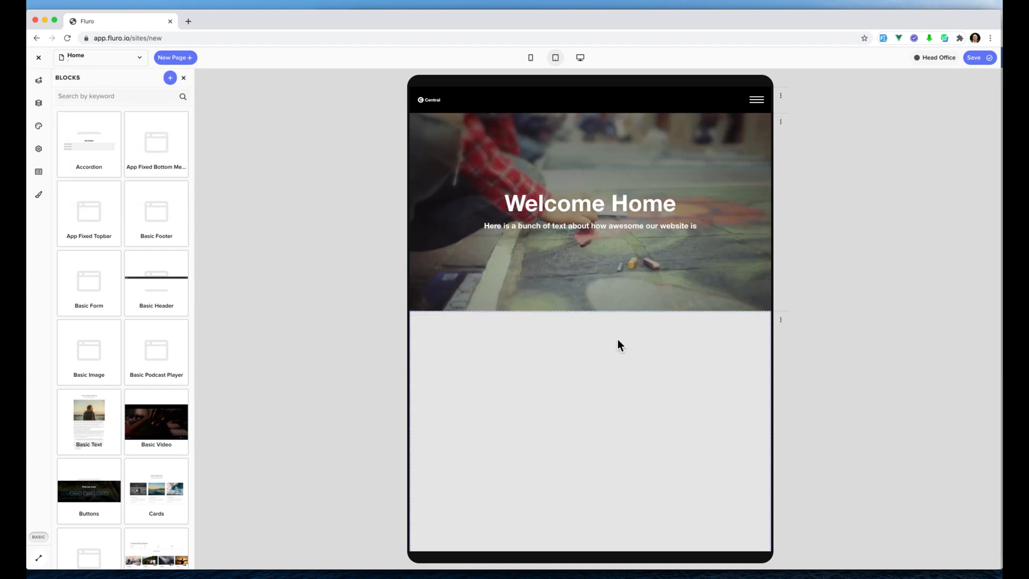
scroll(620, 201, down, 3)
scroll(620, 200, down, 5)
scroll(620, 200, up, 7)
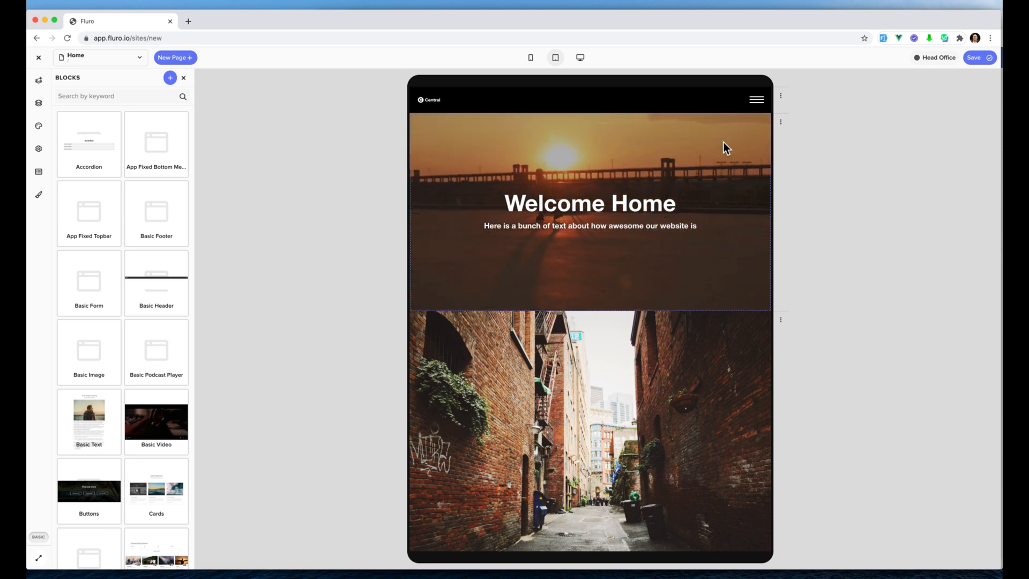
Save and publish the new website.
click(976, 60)
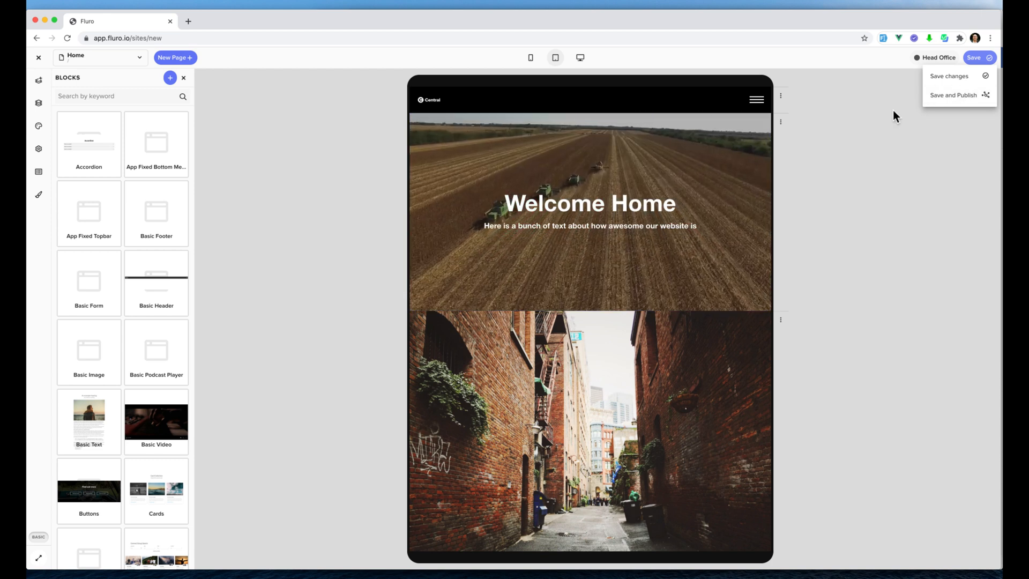
click(960, 101)
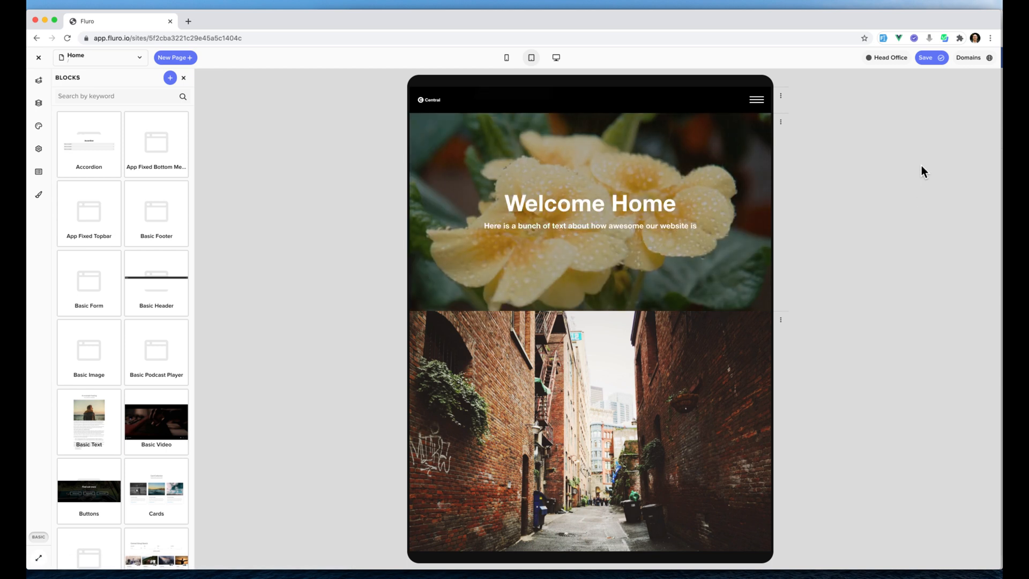
Create a new application for the site named Example Website, keeping the suggested fluro.site domain and Production mode.
click(974, 60)
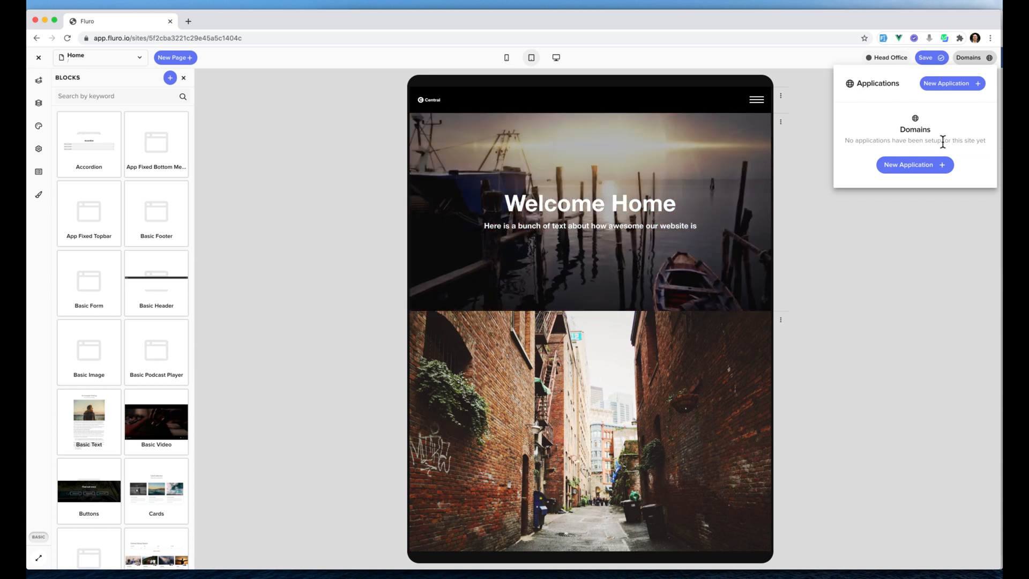
click(915, 165)
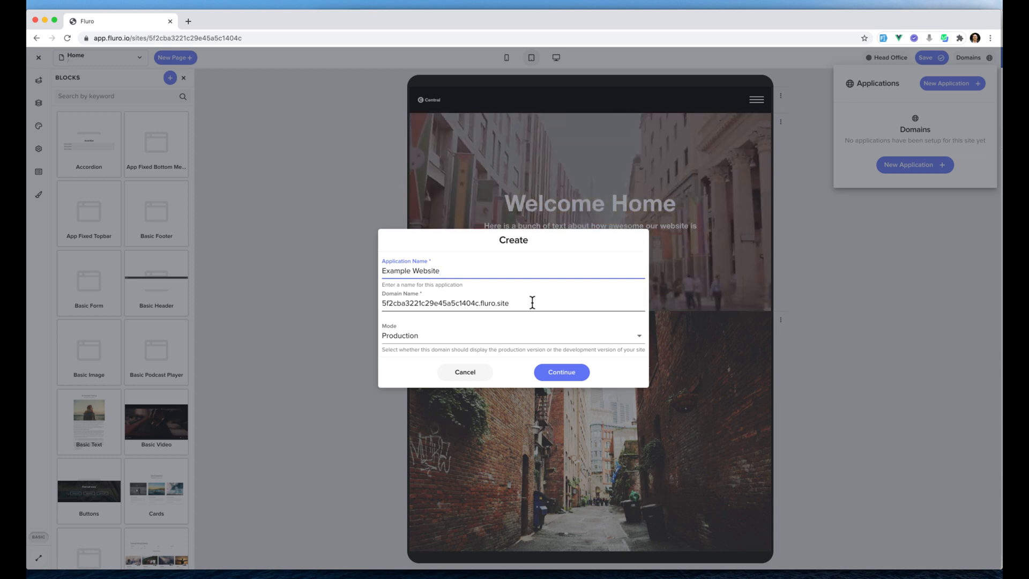
click(445, 336)
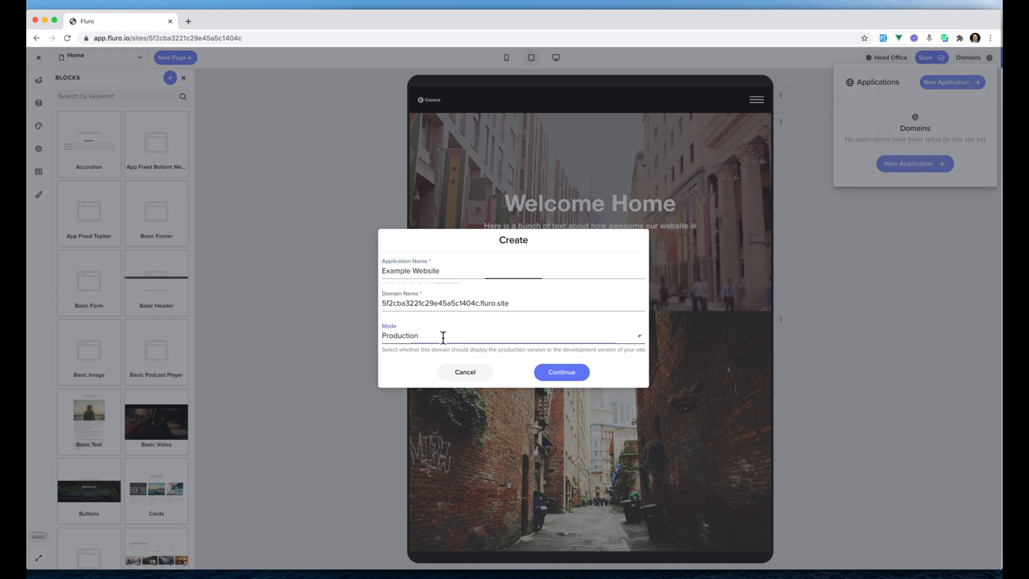
click(444, 349)
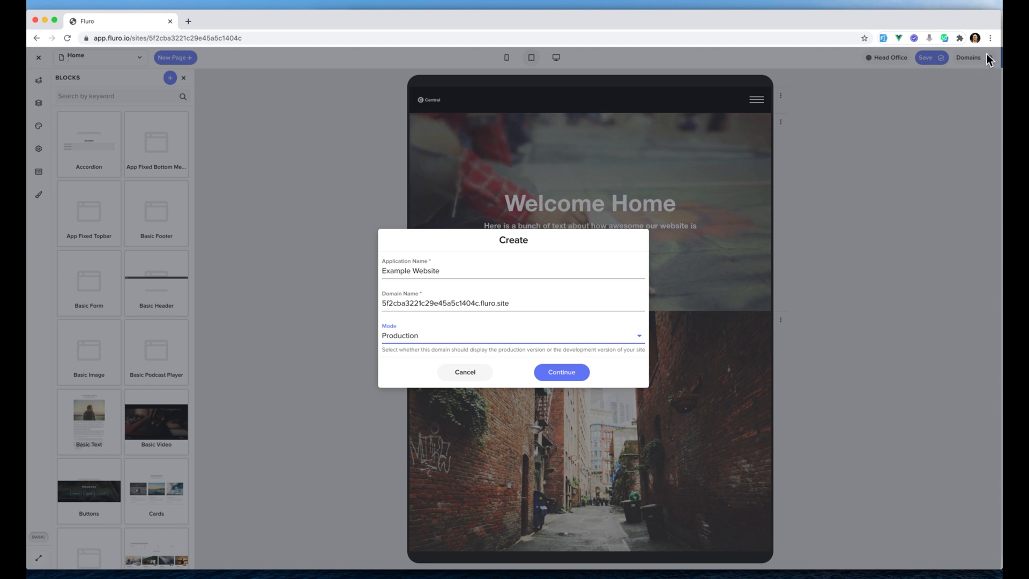
click(533, 335)
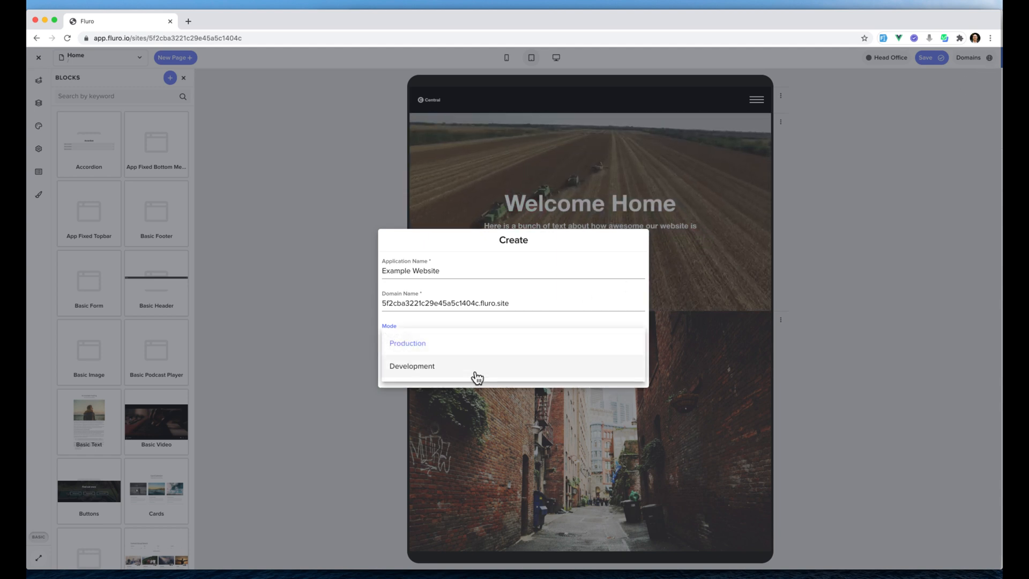
click(481, 331)
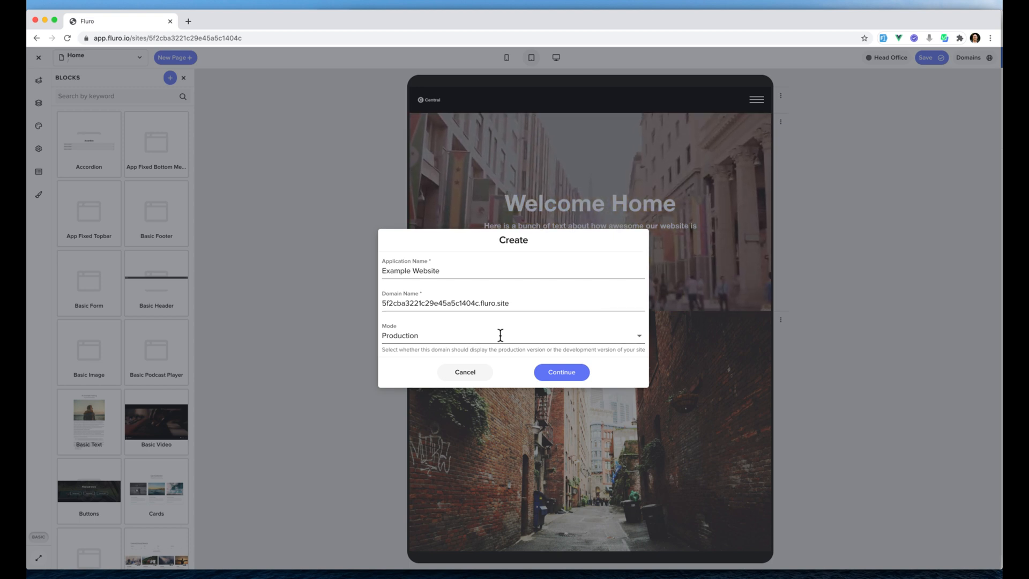
click(562, 373)
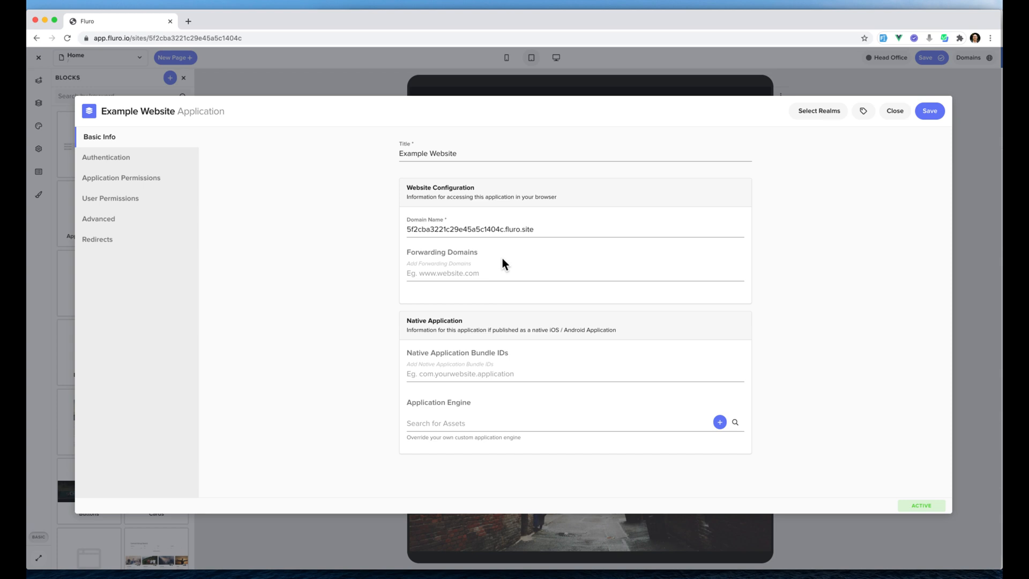
Choose the Public Website Visitor role for a new application permission and open its realm selection.
click(141, 163)
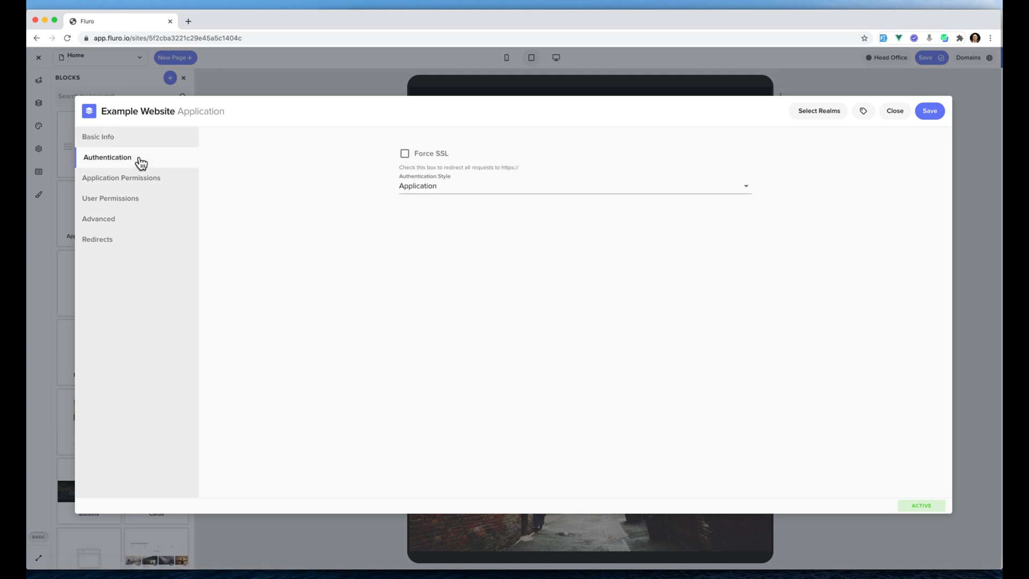
click(145, 184)
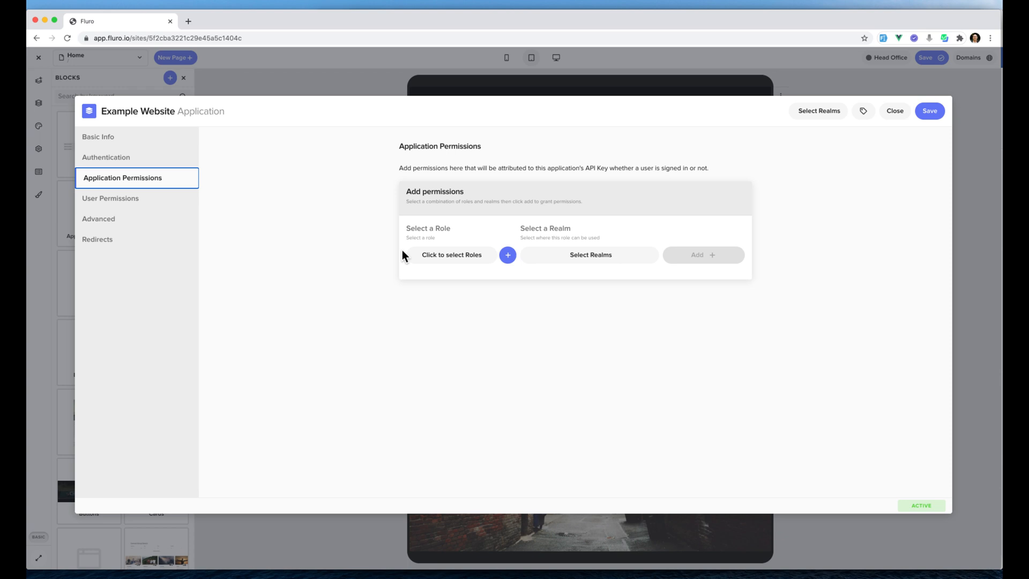
click(449, 257)
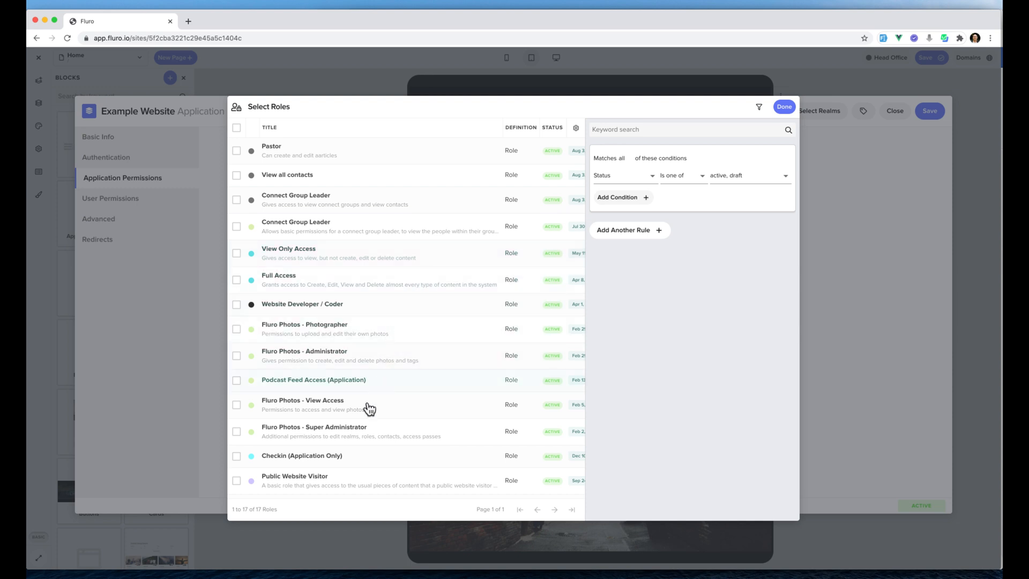
click(348, 487)
click(785, 107)
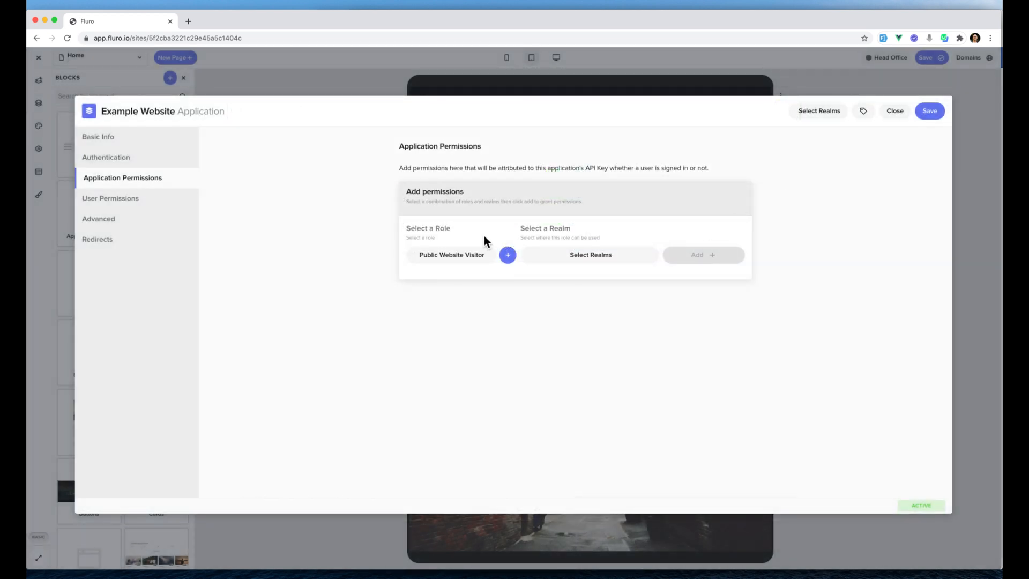
click(581, 257)
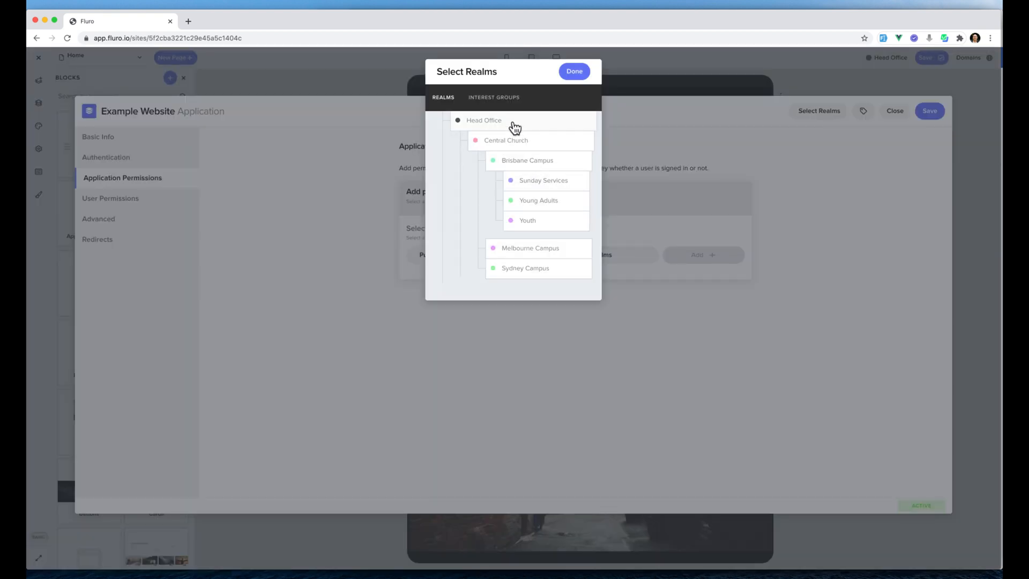
click(552, 168)
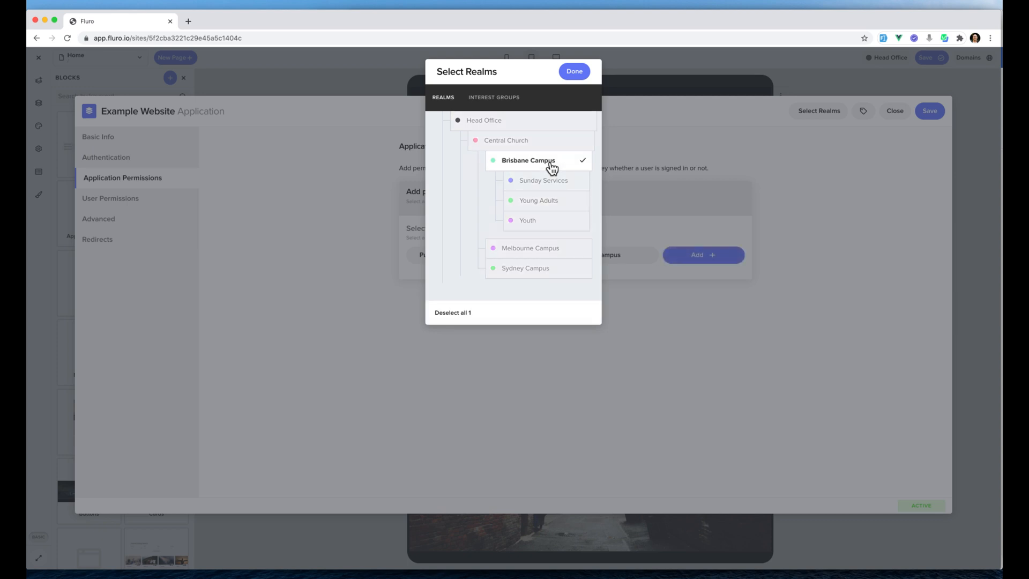
click(556, 253)
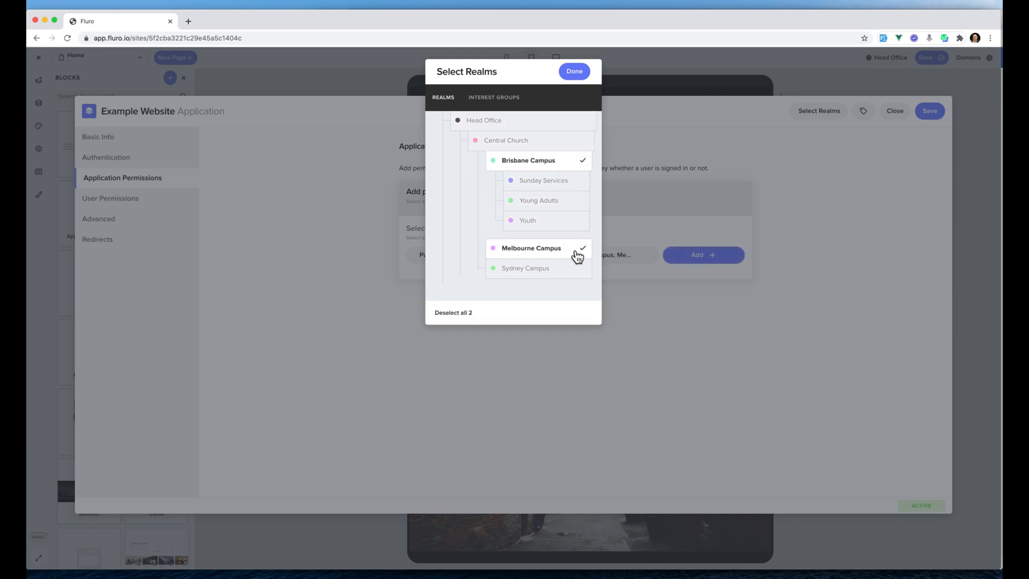
click(572, 252)
click(563, 157)
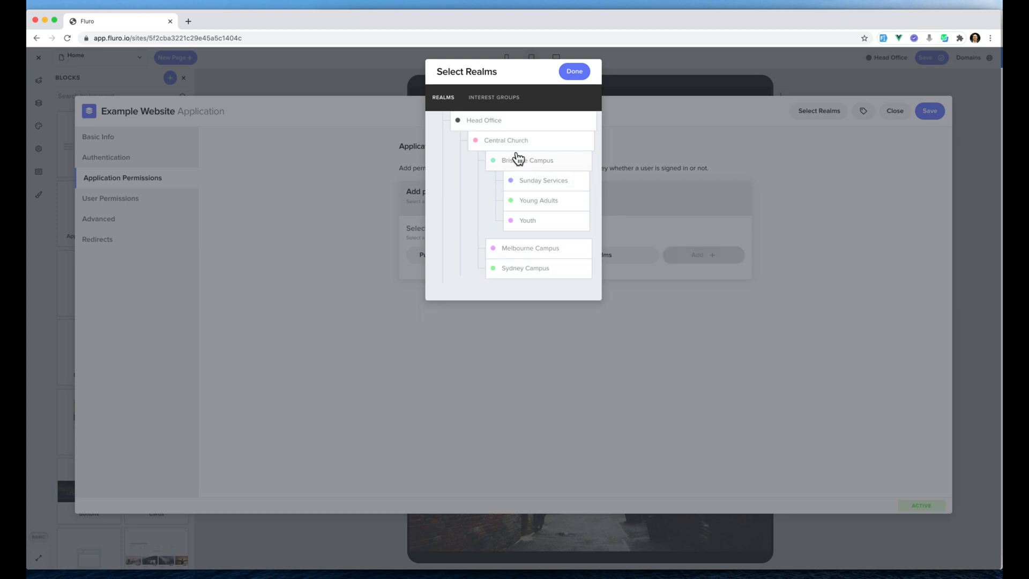
Select the Central Church realm for the Public Website Visitor role and add the permission to the application.
click(509, 144)
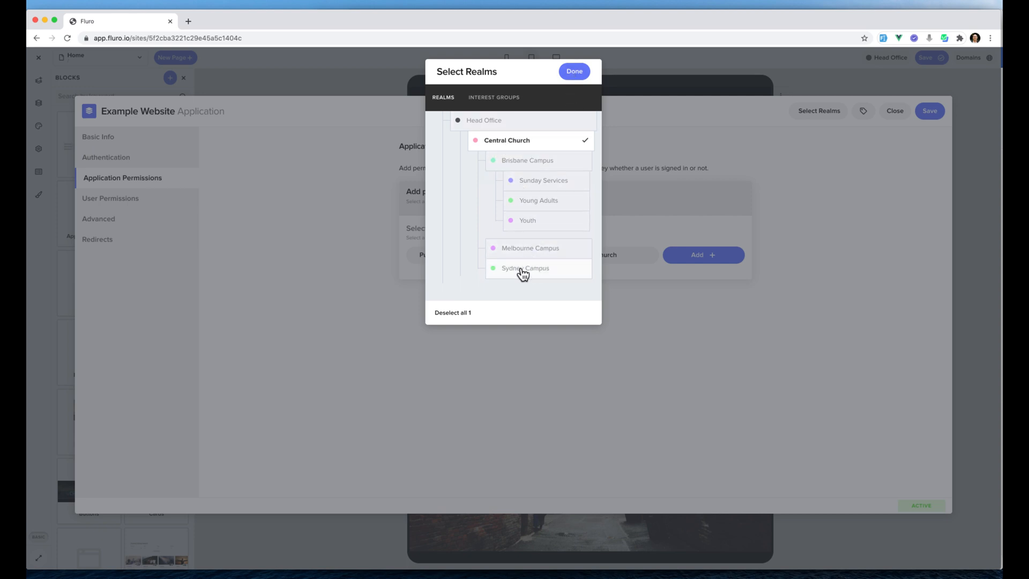
click(577, 72)
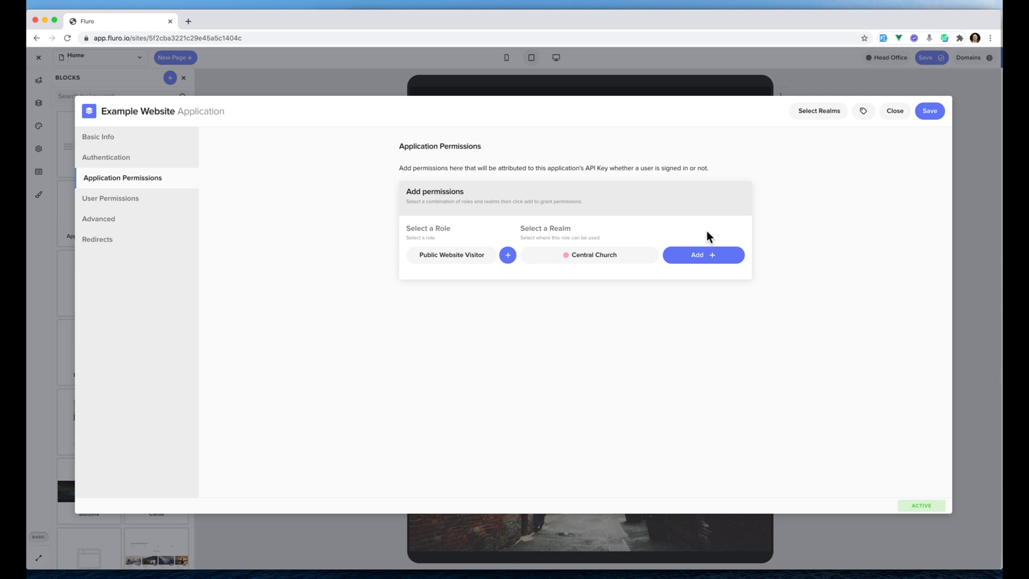
click(702, 256)
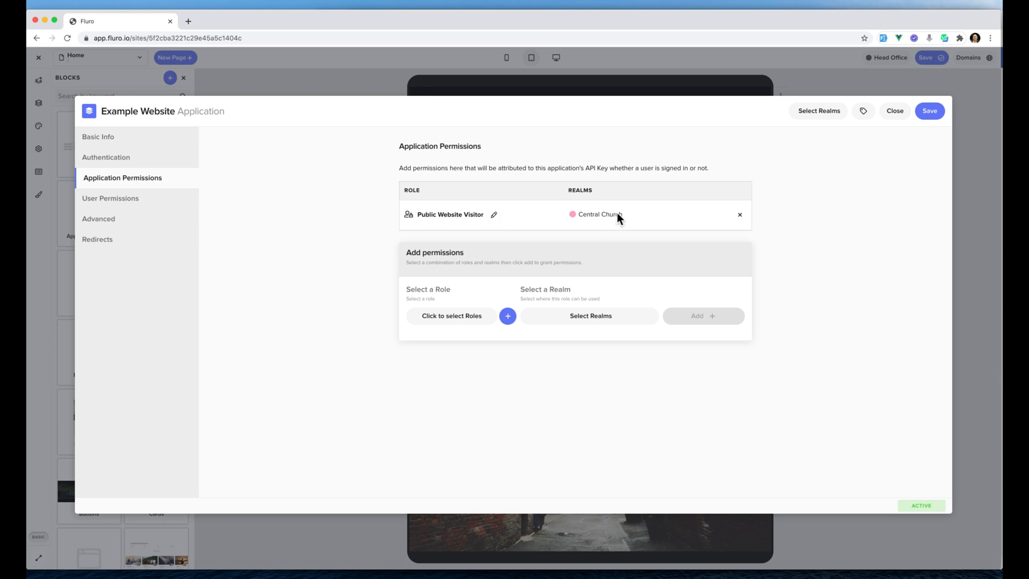
Assign the Example Website application itself to the Central Church realm and save it.
click(822, 113)
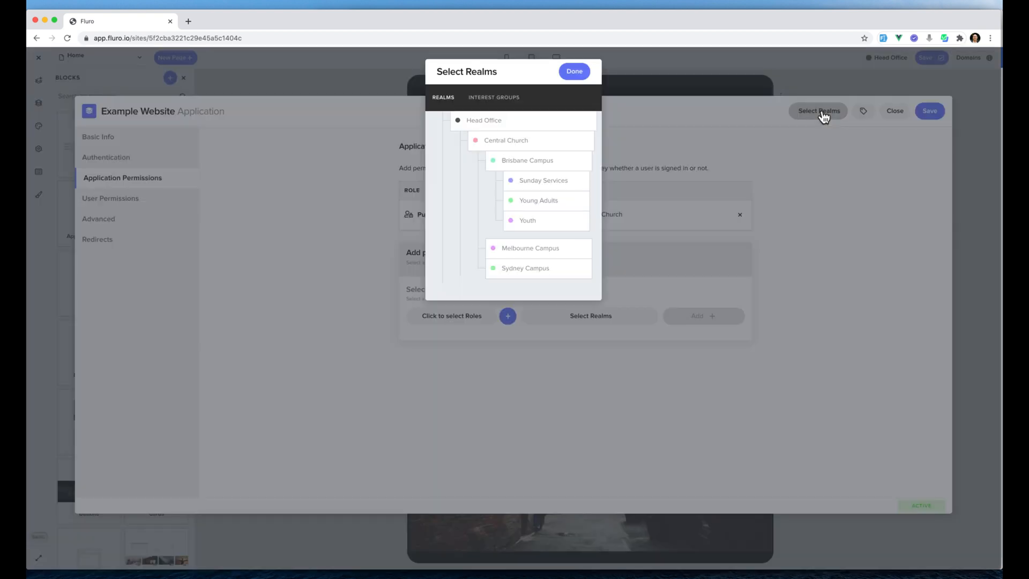
click(564, 141)
click(577, 129)
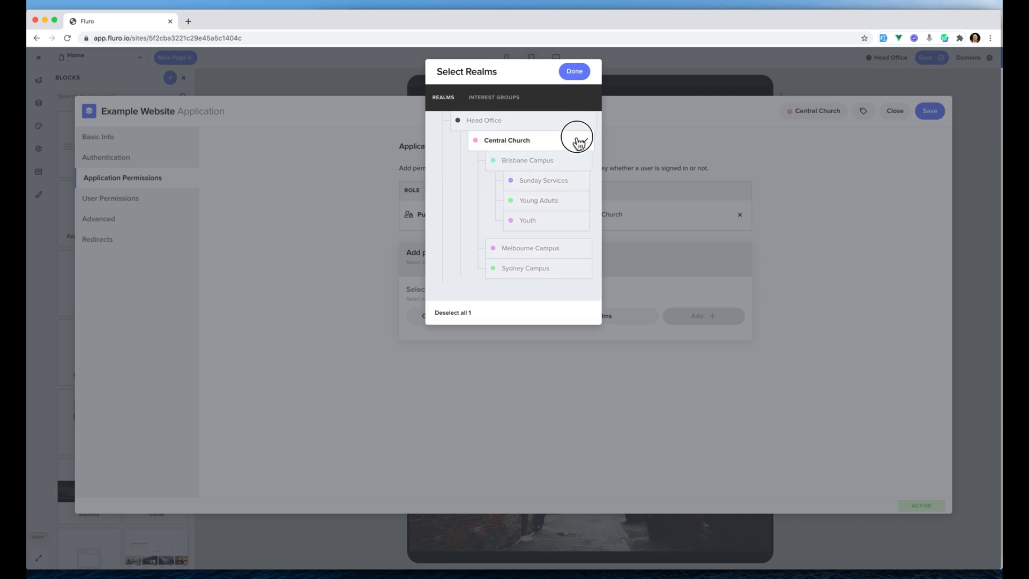
click(576, 73)
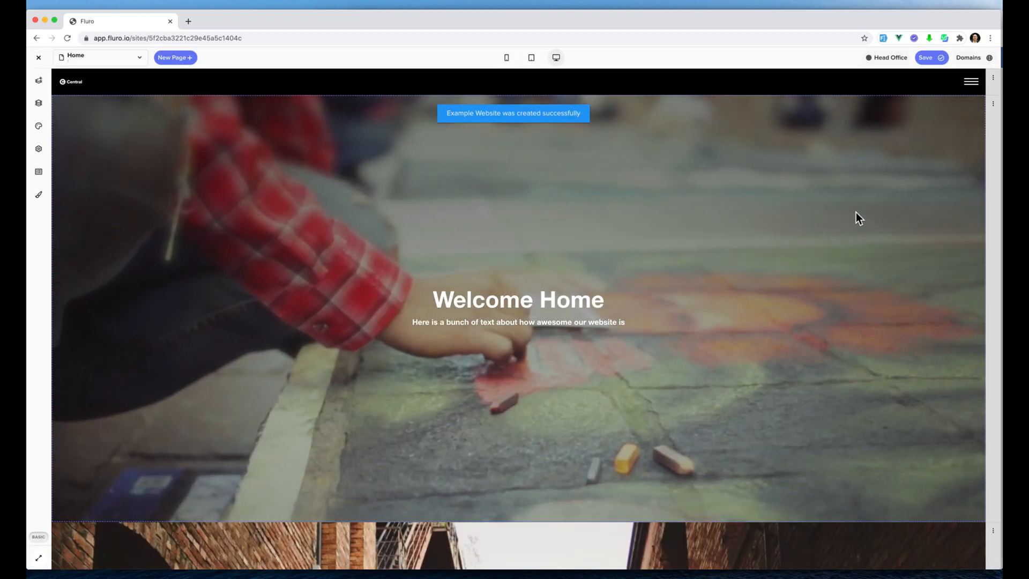
Open the Example Website's live address from the site's list of domains.
click(855, 215)
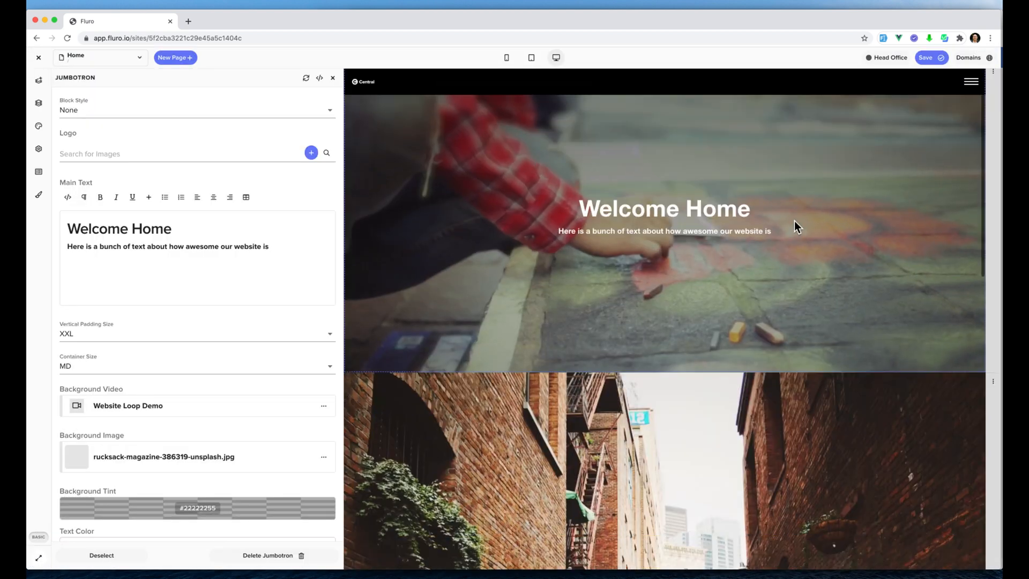
click(969, 56)
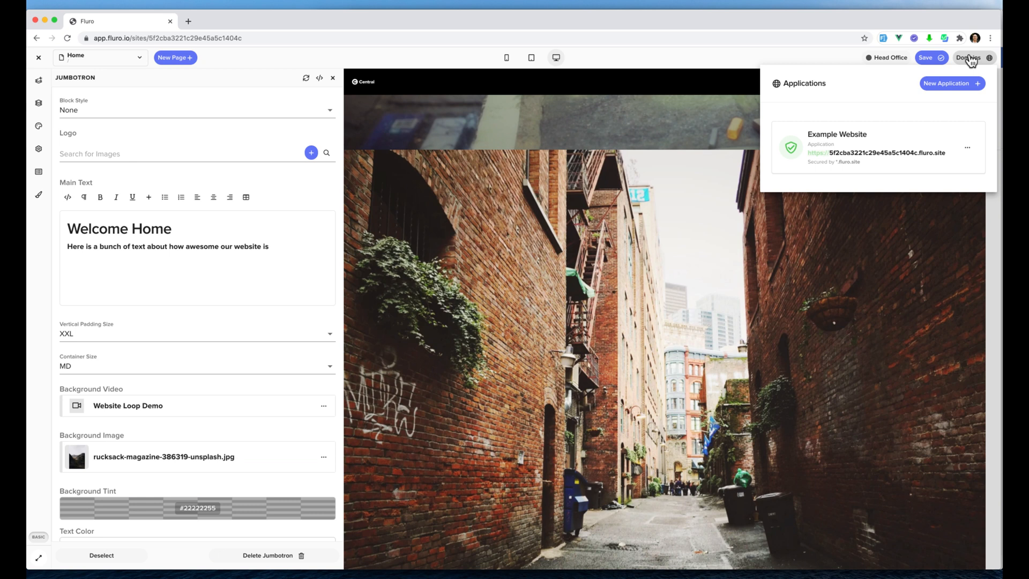
click(874, 155)
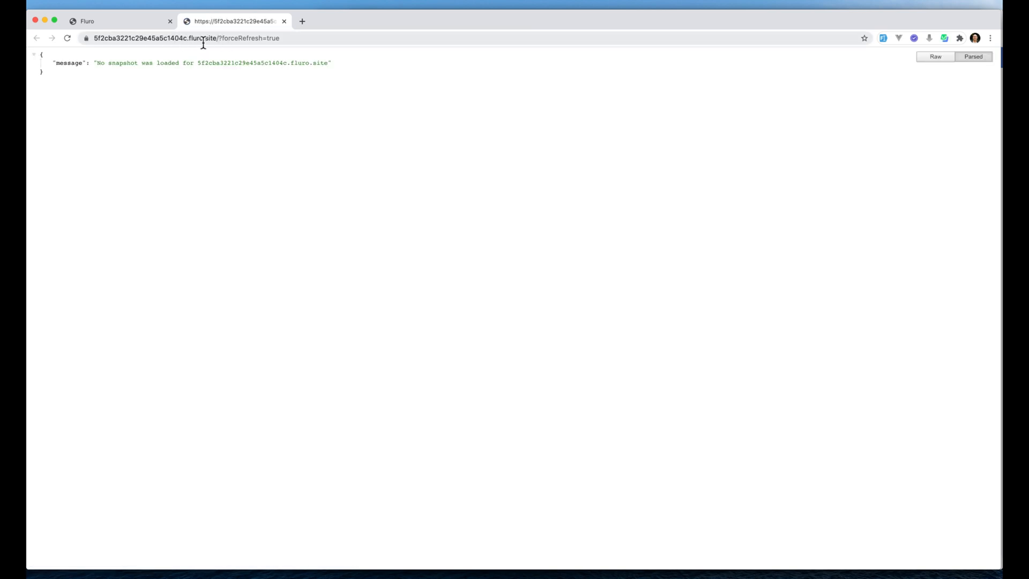
Return to the Fluro site builder and save and publish the site again.
click(146, 23)
mouse_move(932, 59)
click(915, 96)
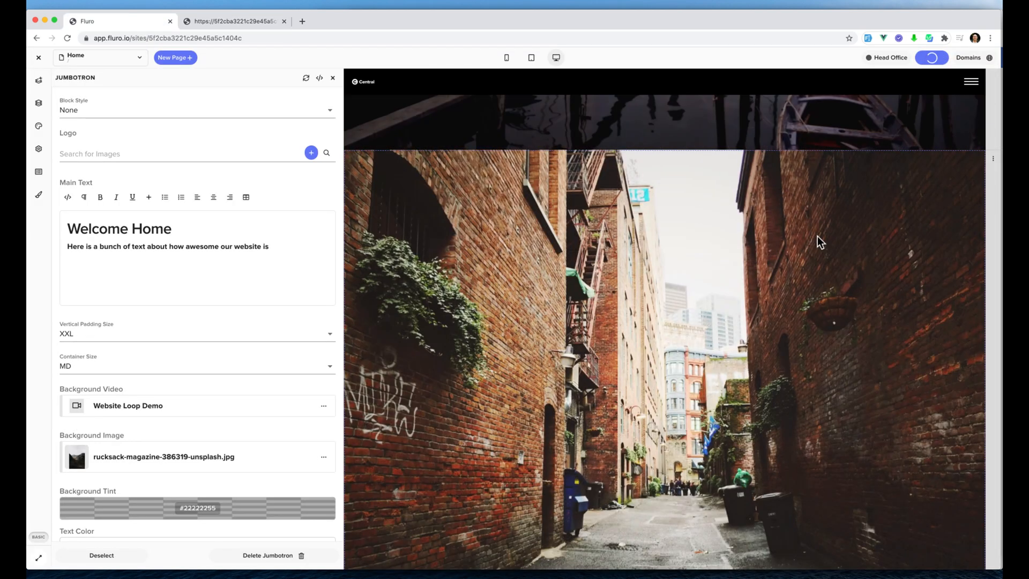
Reload the live site, go to its About page through the site menu and look over the page.
click(205, 21)
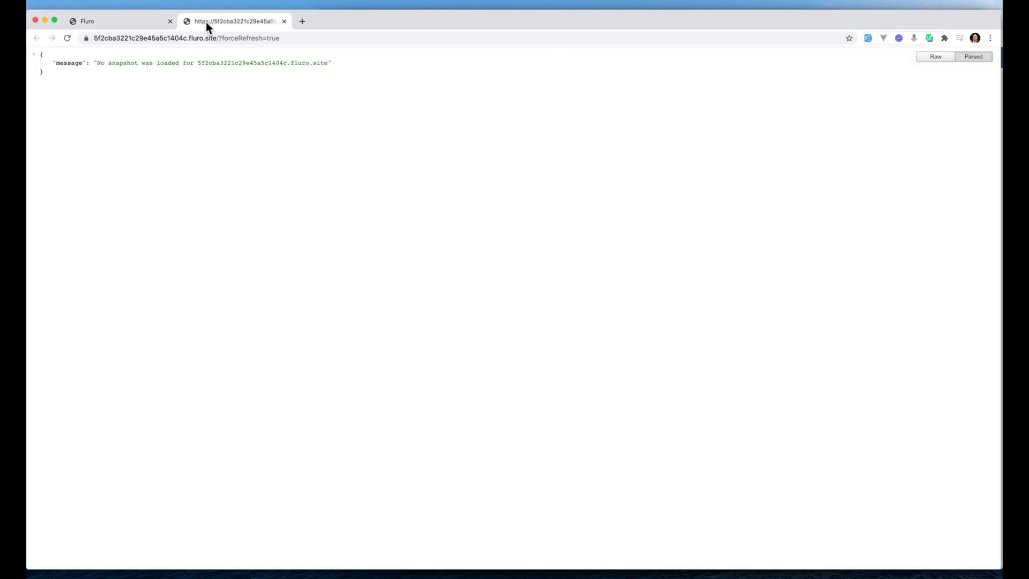
click(66, 38)
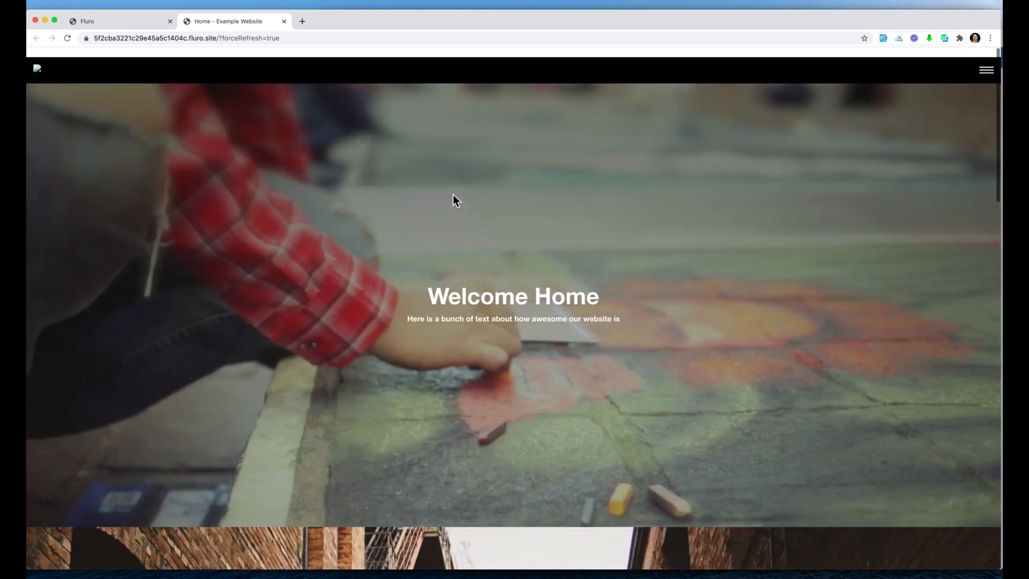
click(987, 60)
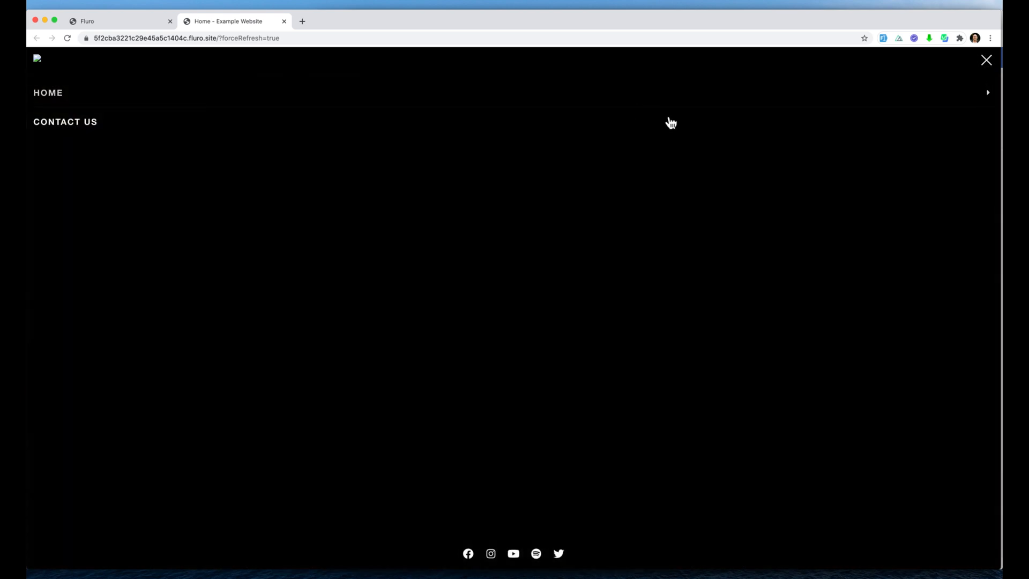
click(664, 101)
click(165, 116)
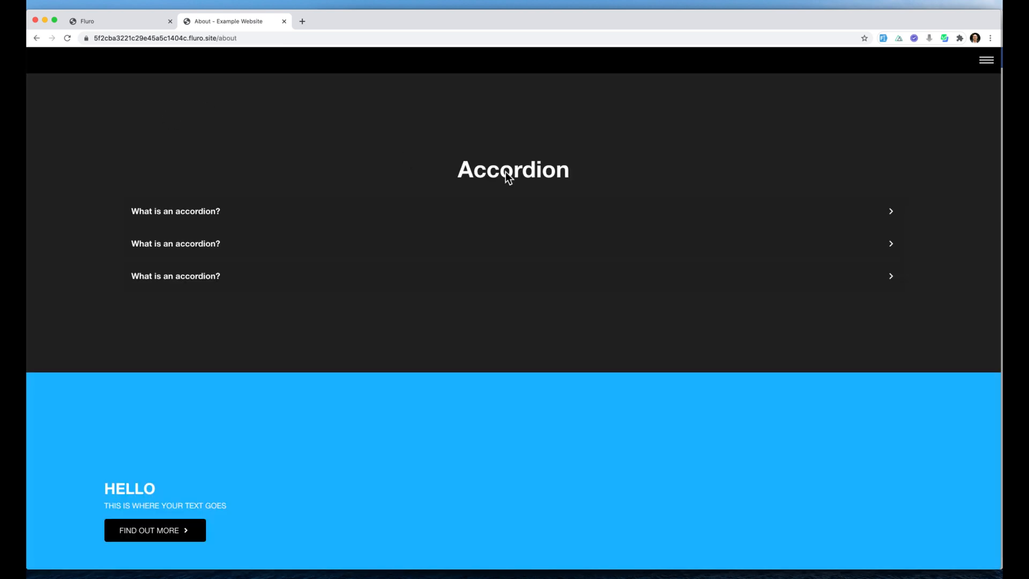
scroll(510, 172, down, 6)
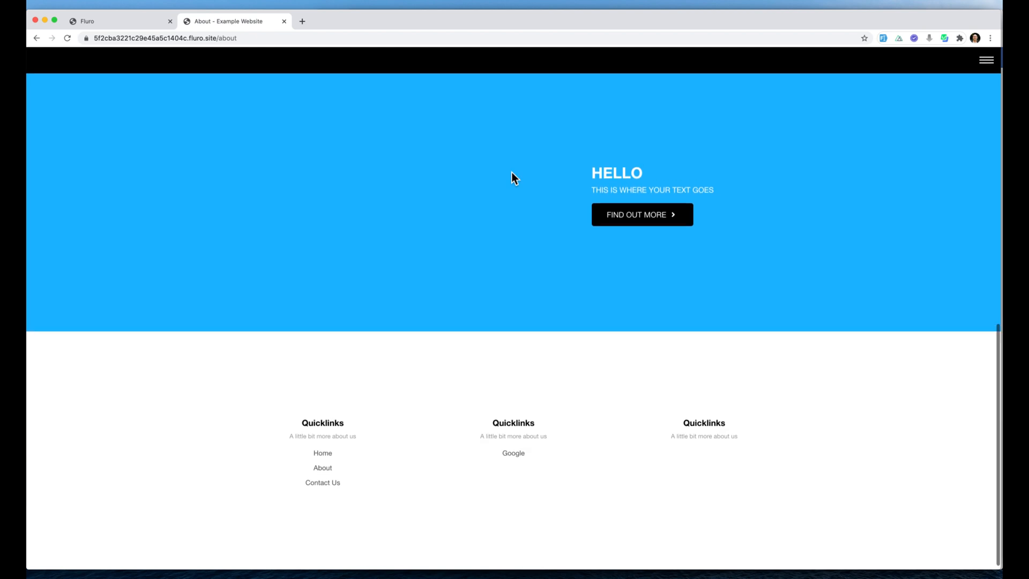
scroll(512, 172, up, 8)
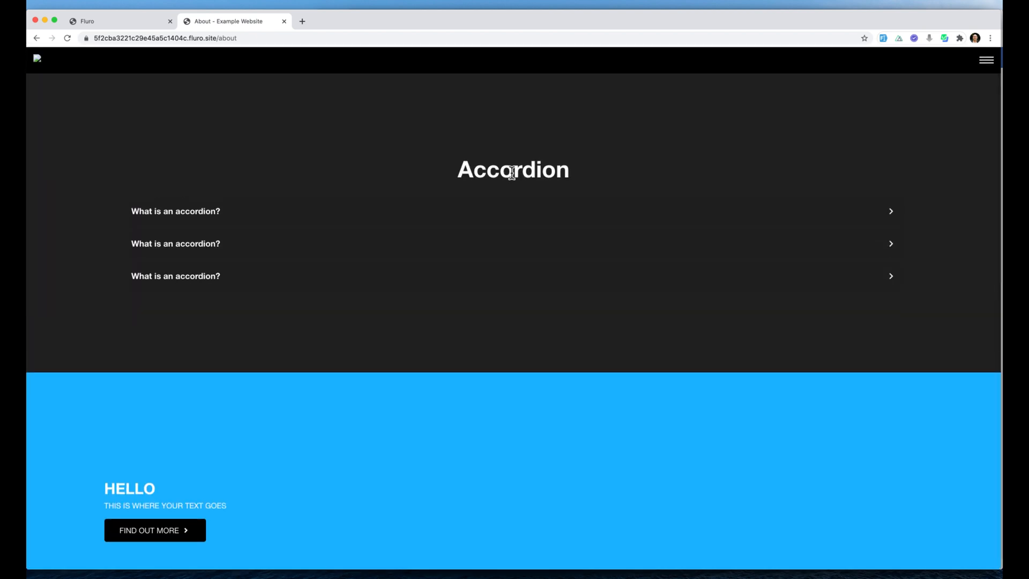